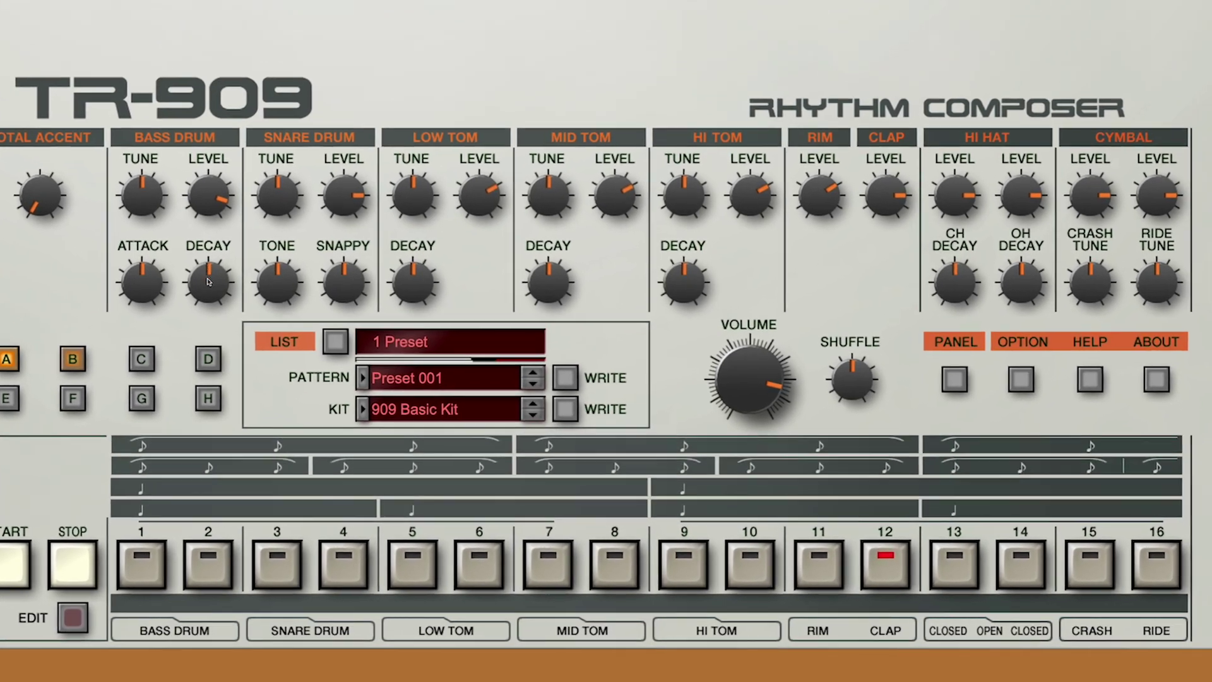
- Turn the SHUFFLE knob up so the pattern swings at about +57 instead of +43
{"action": "left_click", "coordinate": [314, 354]}
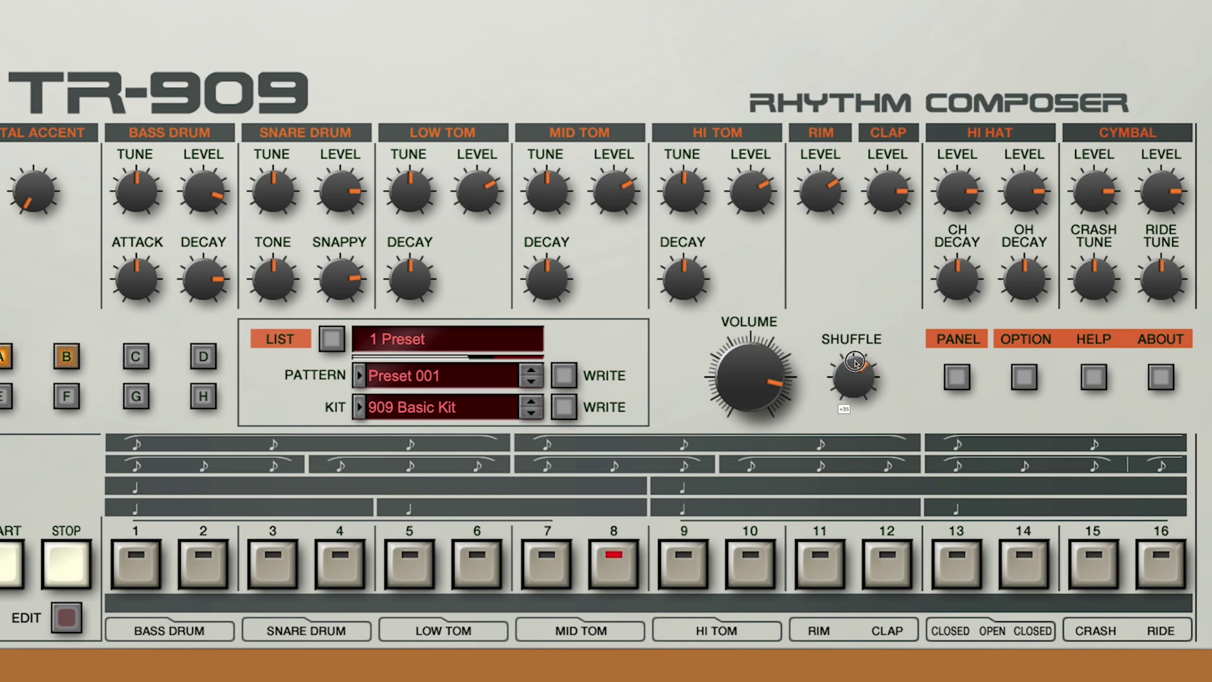
{"action": "left_click_drag", "start_coordinate": [855, 357], "coordinate": [855, 347]}
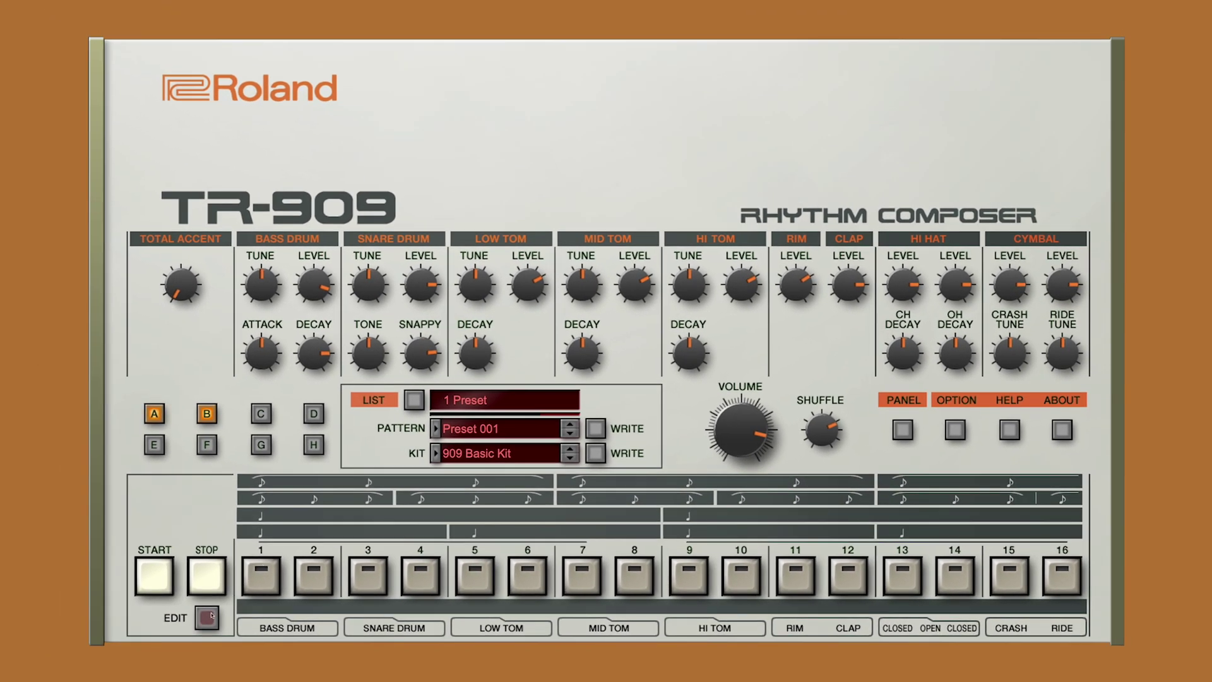
- In EDIT mode with the pattern playing, put a rim shot on step 8 and a hand clap on step 13
{"action": "left_click", "coordinate": [208, 618]}
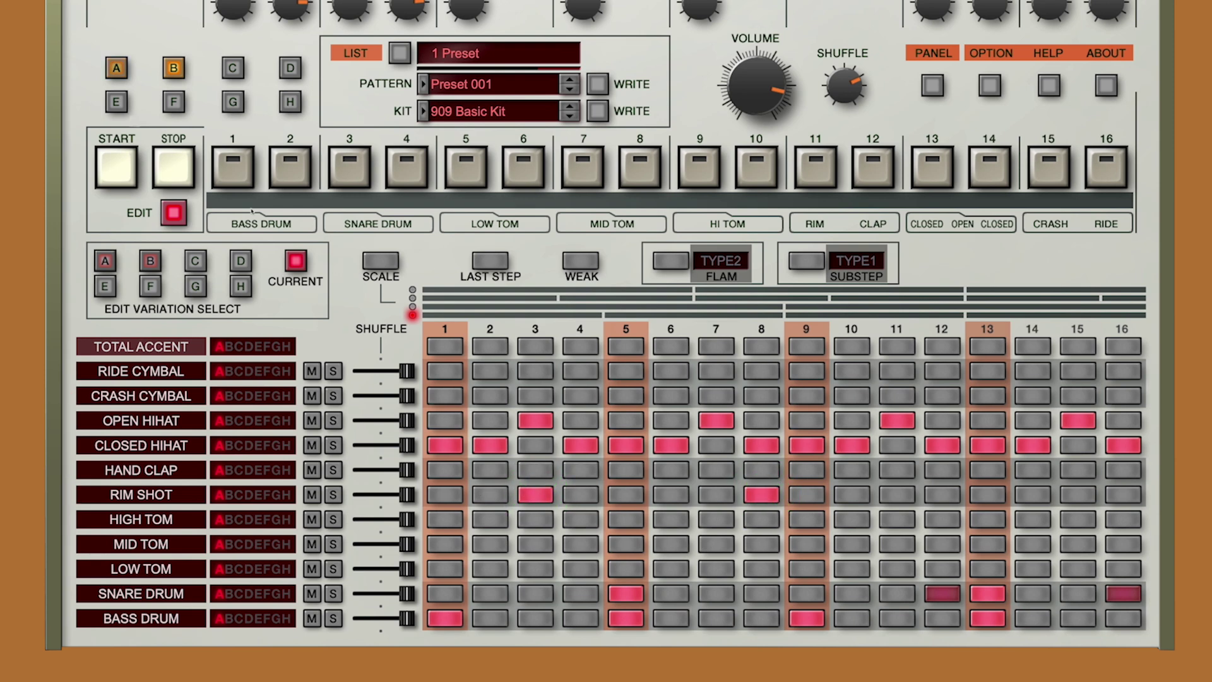
{"action": "left_click", "coordinate": [120, 170]}
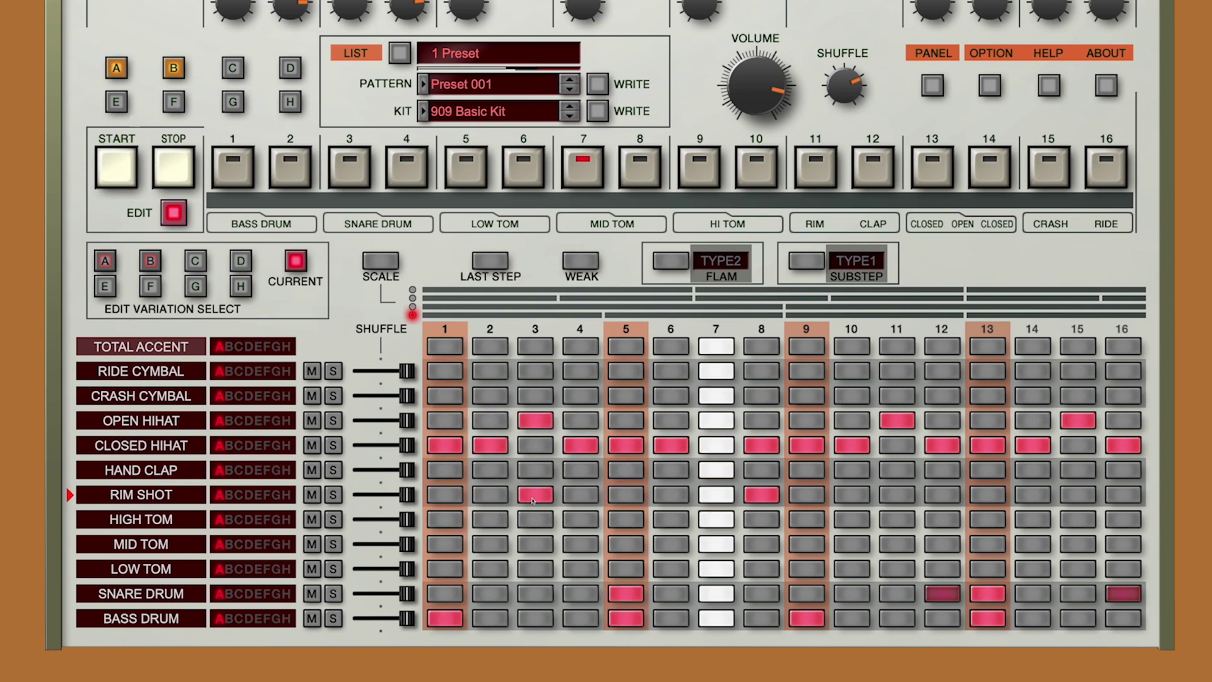
{"action": "left_click", "coordinate": [764, 497]}
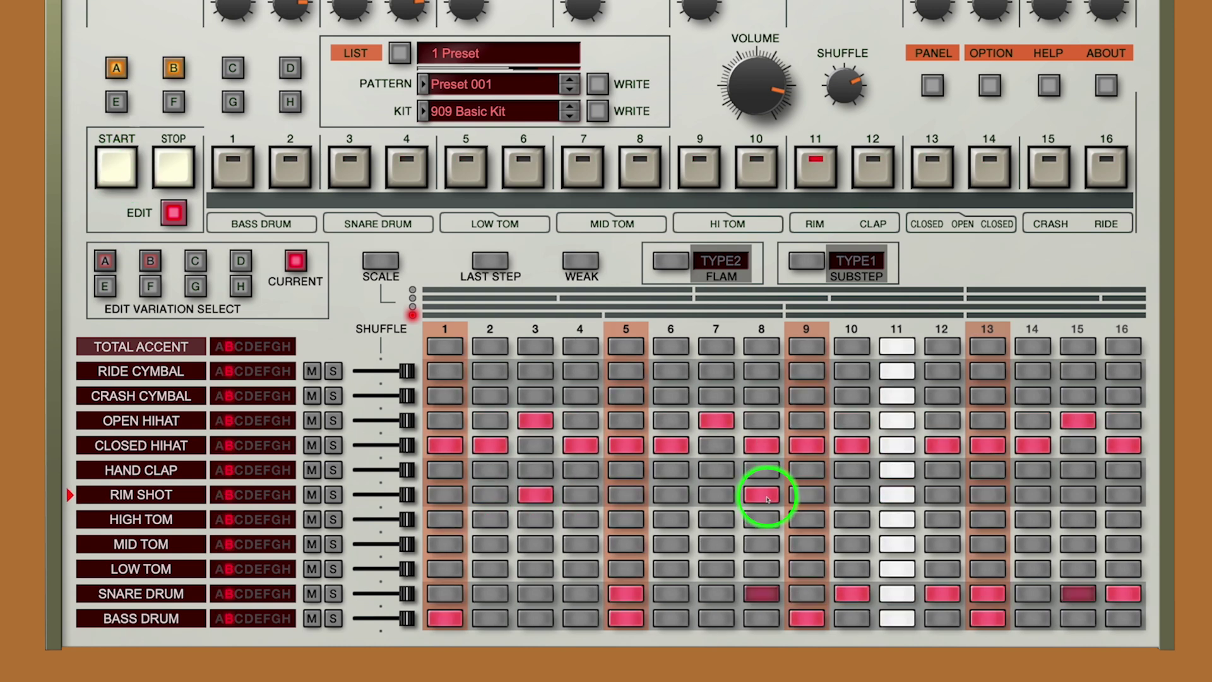
{"action": "left_click", "coordinate": [985, 471]}
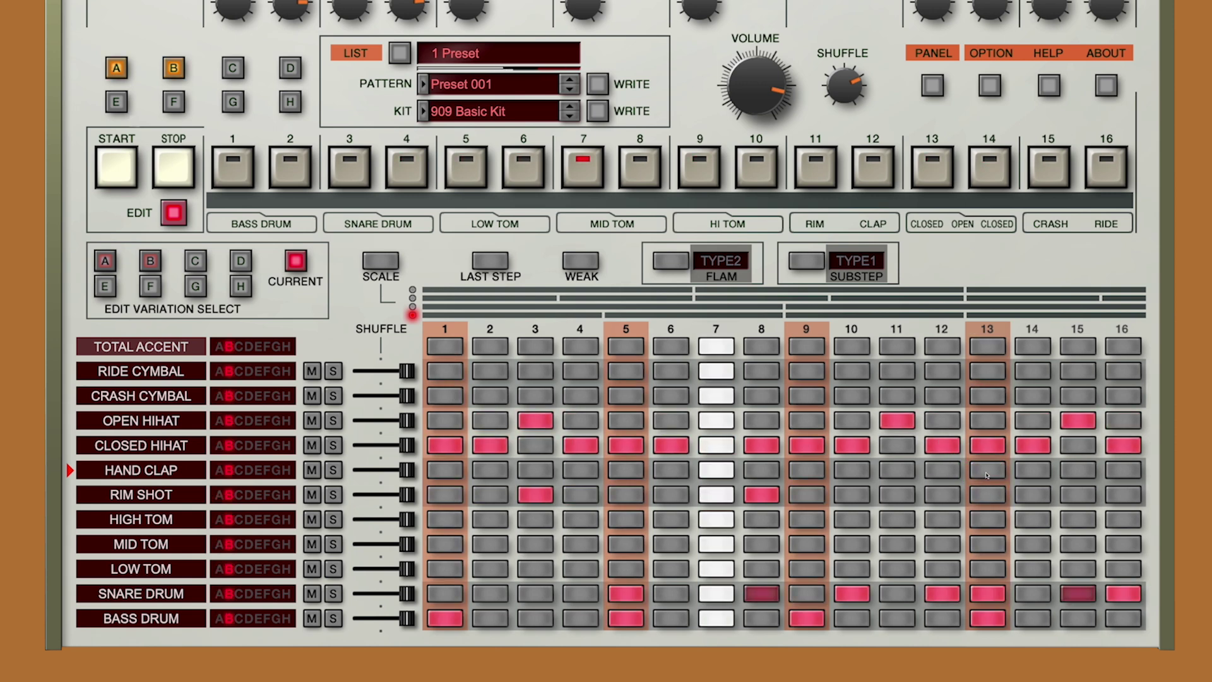
{"action": "left_click", "coordinate": [986, 473]}
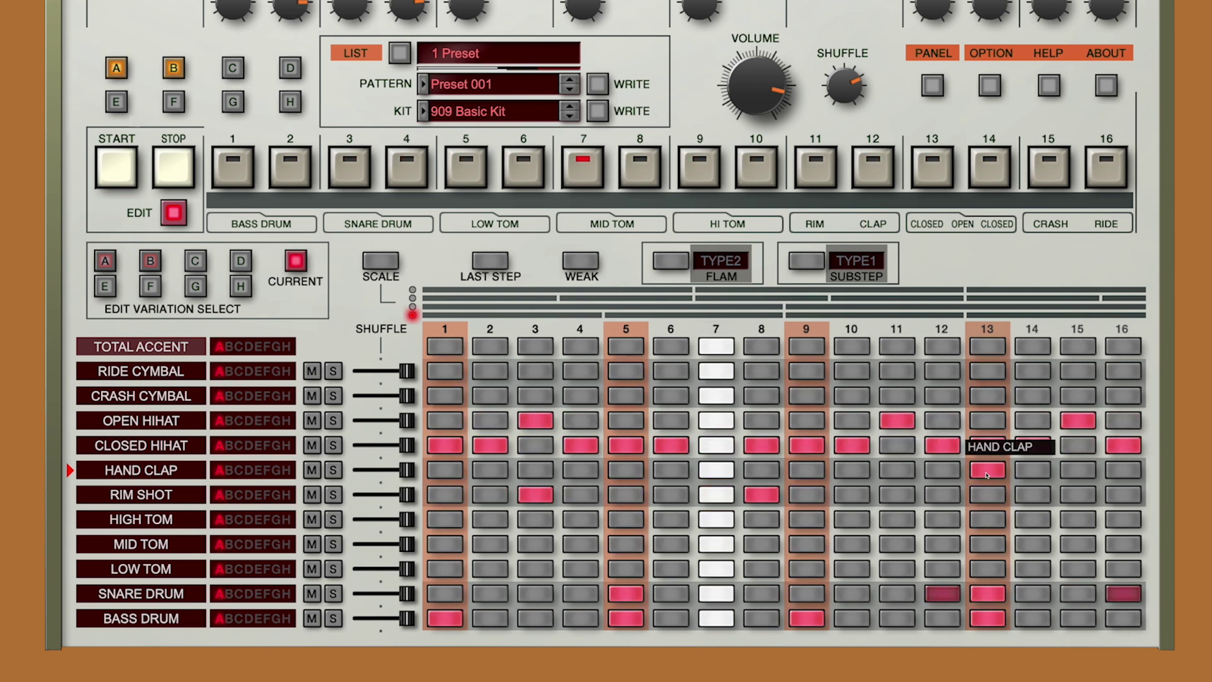
- Add Total Accent on steps 2, 7, 11 and 16 and raise the TOTAL ACCENT knob
{"action": "left_click", "coordinate": [498, 346]}
{"action": "left_click", "coordinate": [718, 347]}
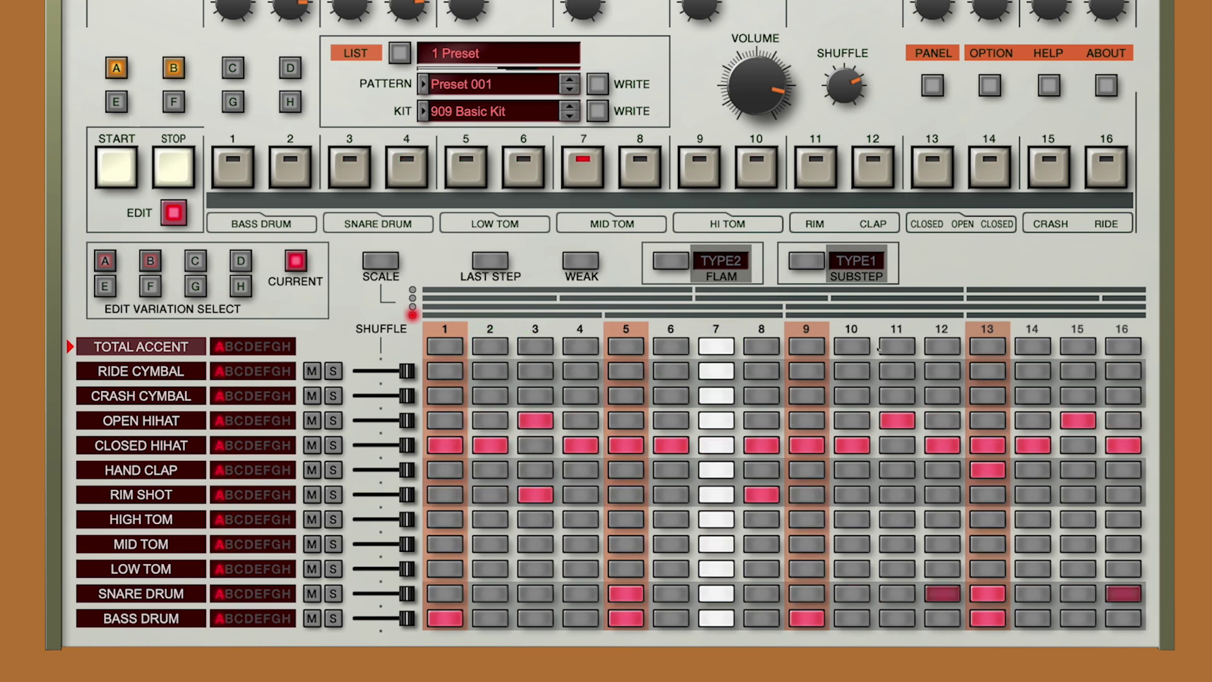
{"action": "left_click", "coordinate": [902, 347]}
{"action": "left_click", "coordinate": [1123, 347]}
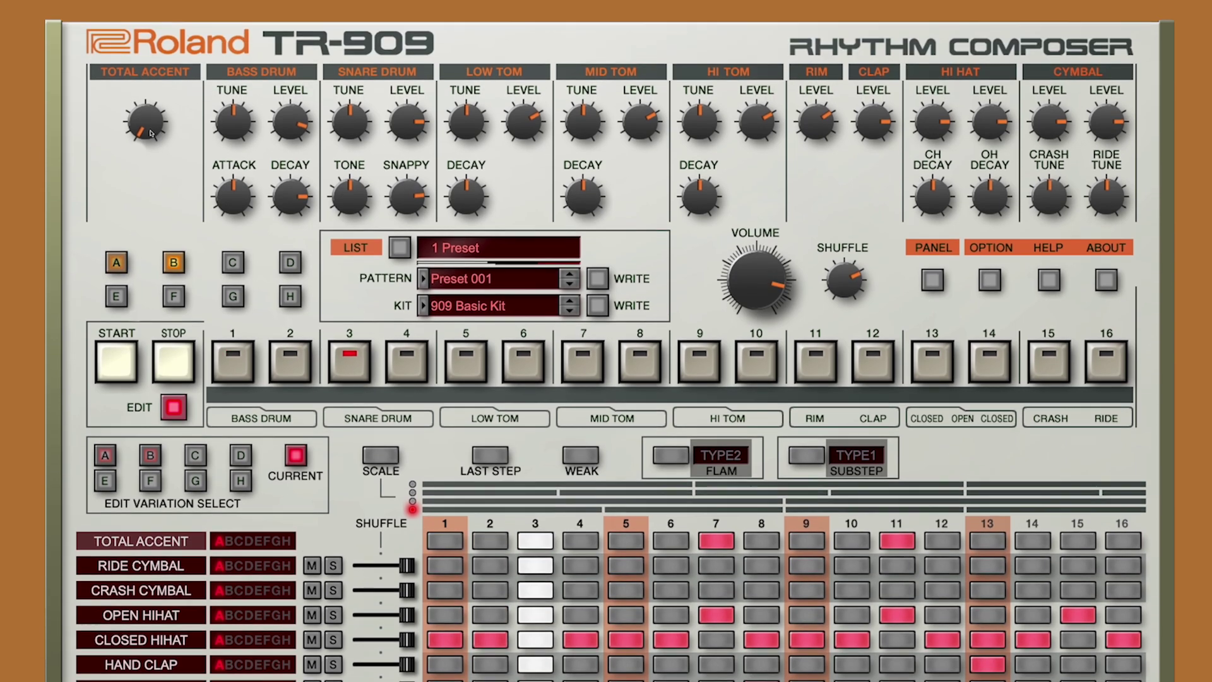
{"action": "left_click_drag", "start_coordinate": [141, 42], "coordinate": [141, 36]}
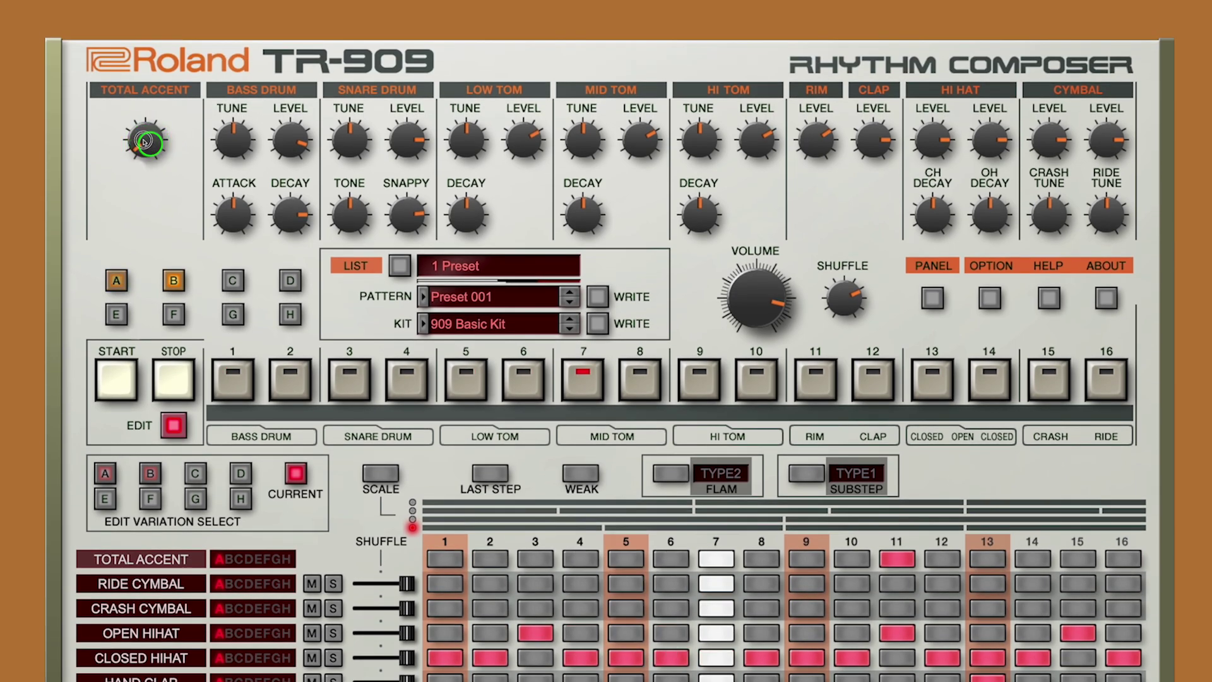
{"action": "left_click_drag", "start_coordinate": [140, 122], "coordinate": [136, 119]}
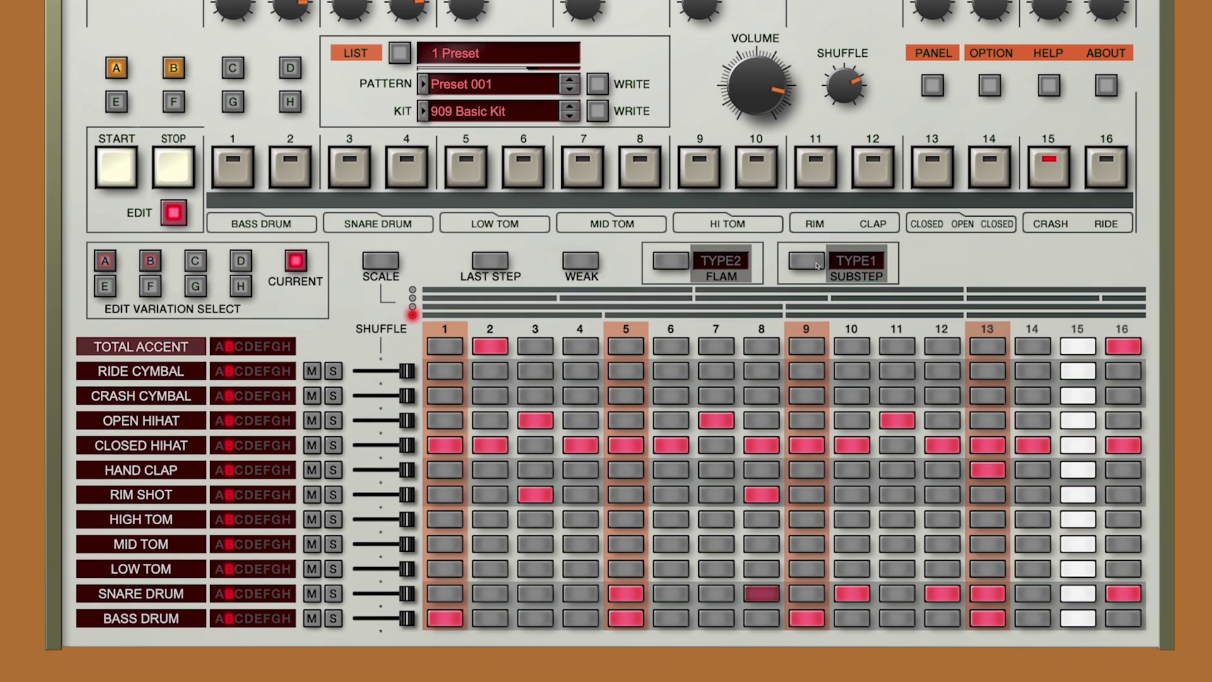
- Add a SUBSTEP on closed hi-hat step 15
{"action": "left_click", "coordinate": [808, 262]}
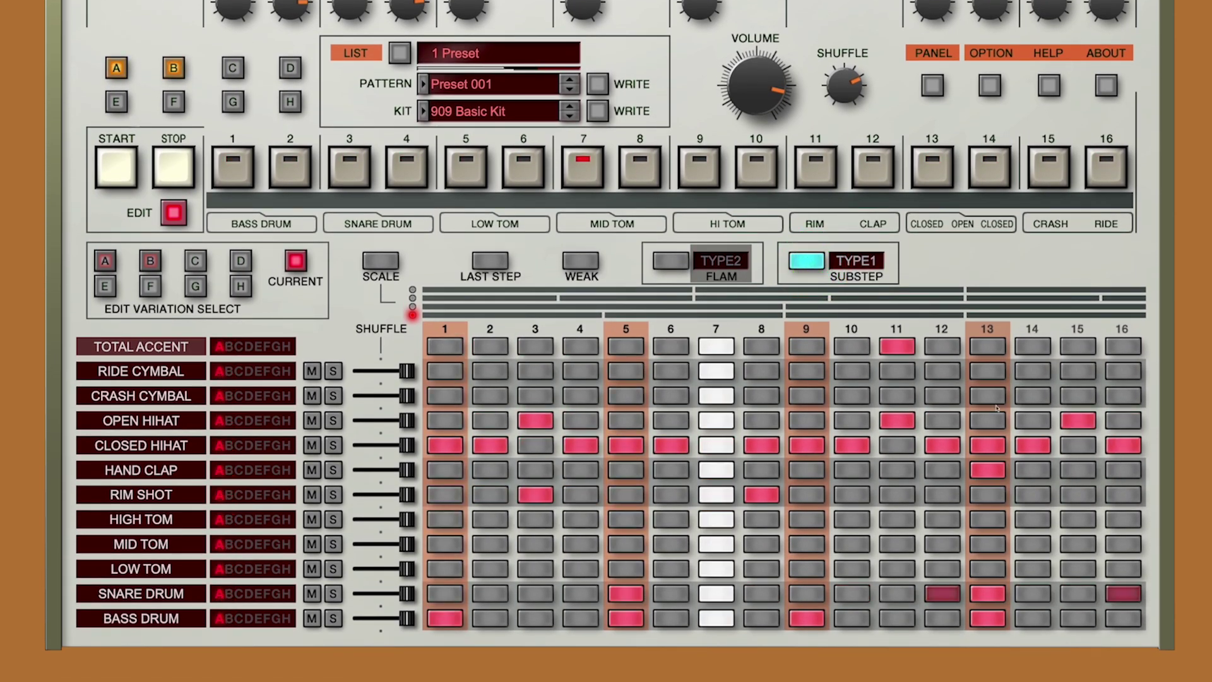
{"action": "left_click", "coordinate": [1078, 445]}
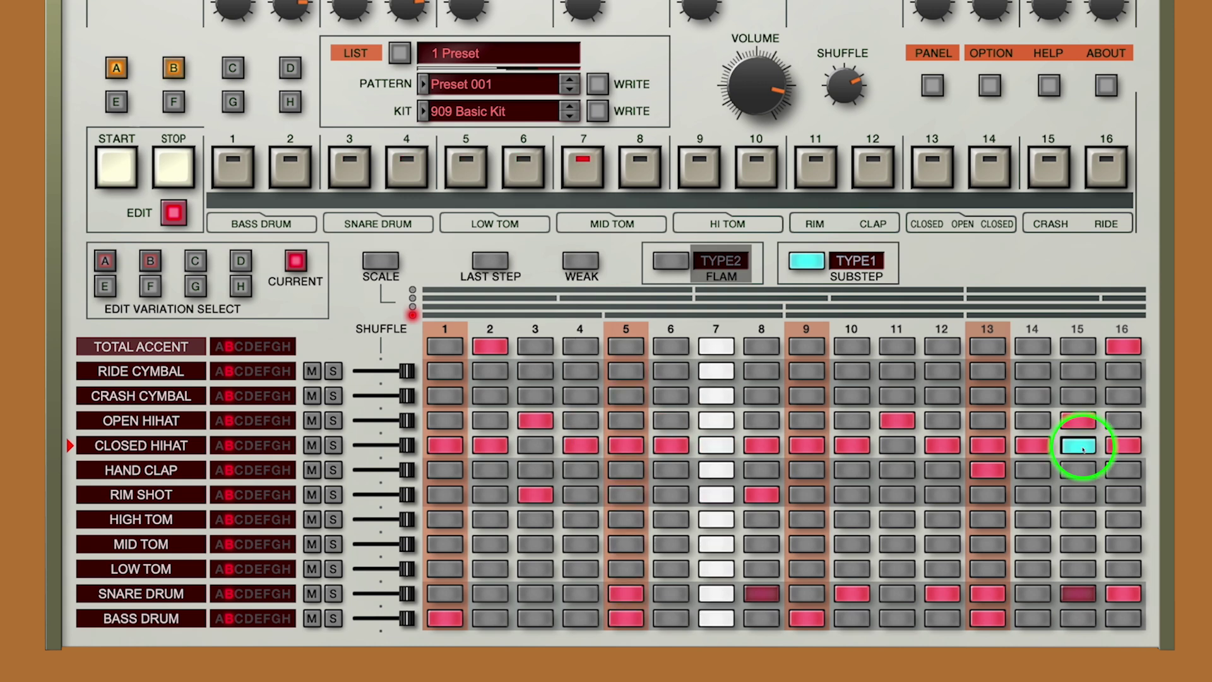
{"action": "left_click", "coordinate": [1078, 446]}
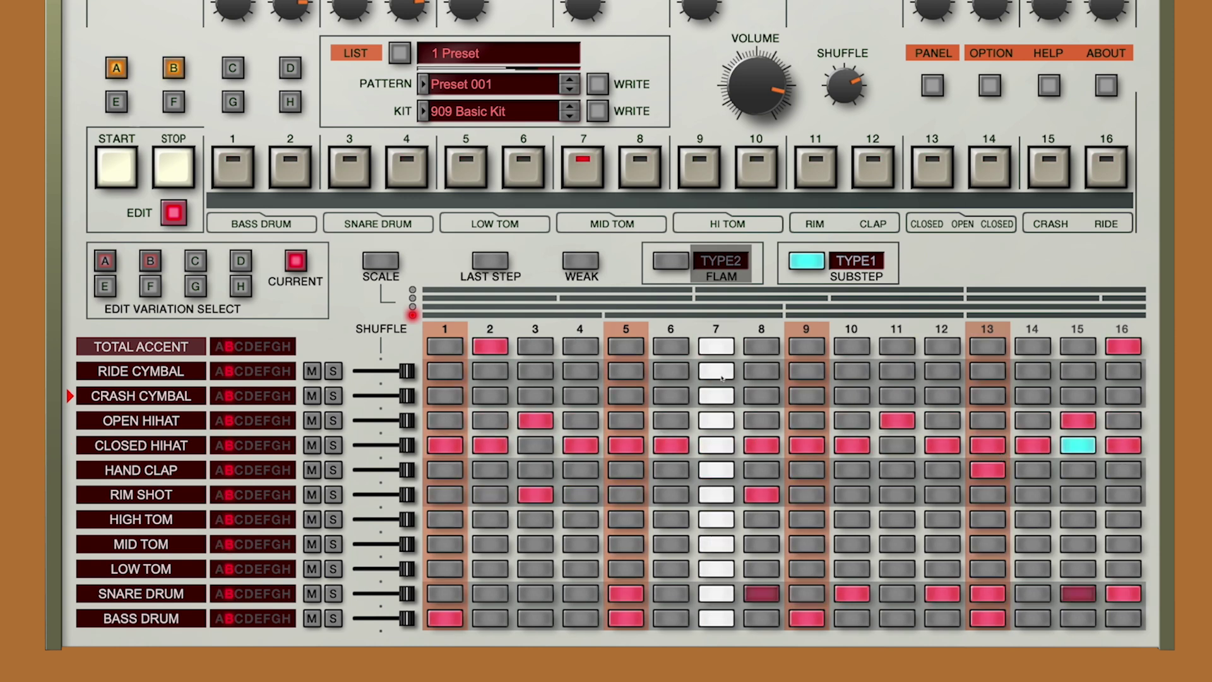
- Make closed hi-hat steps 2, 3, 6 and 7 WEAK, then stop playback
{"action": "left_click", "coordinate": [573, 262]}
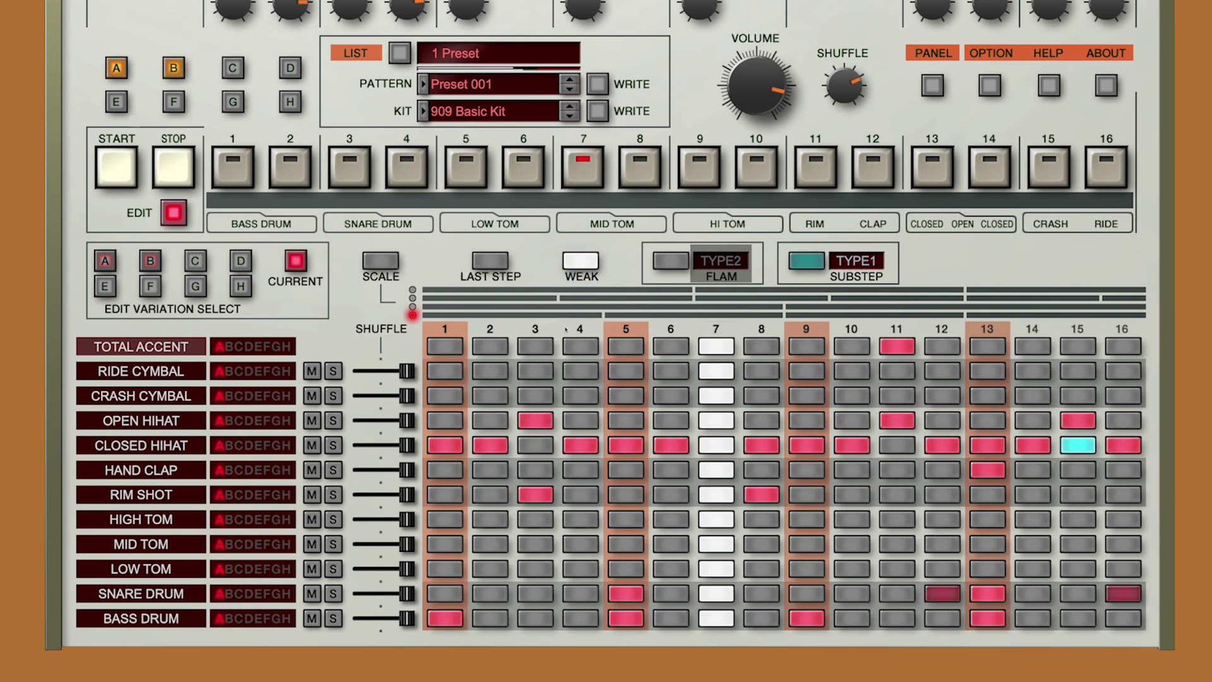
{"action": "left_click", "coordinate": [491, 445]}
{"action": "left_click", "coordinate": [671, 446]}
{"action": "left_click", "coordinate": [897, 446]}
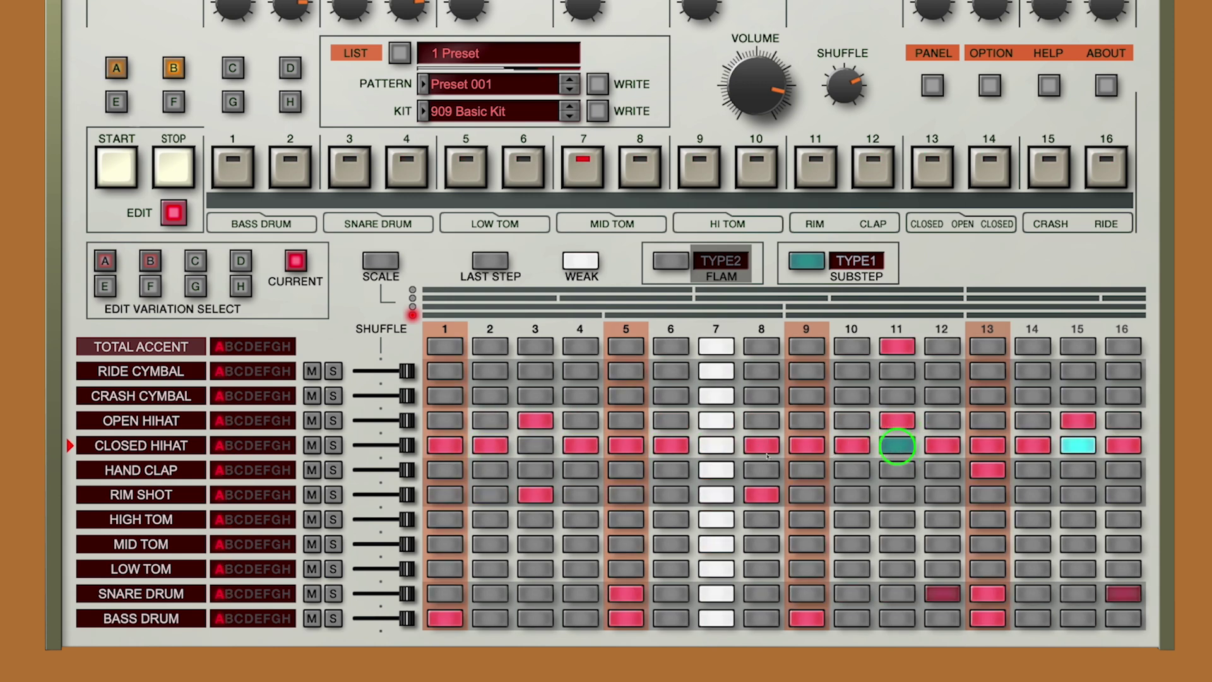
{"action": "left_click", "coordinate": [761, 445]}
{"action": "left_click", "coordinate": [539, 446]}
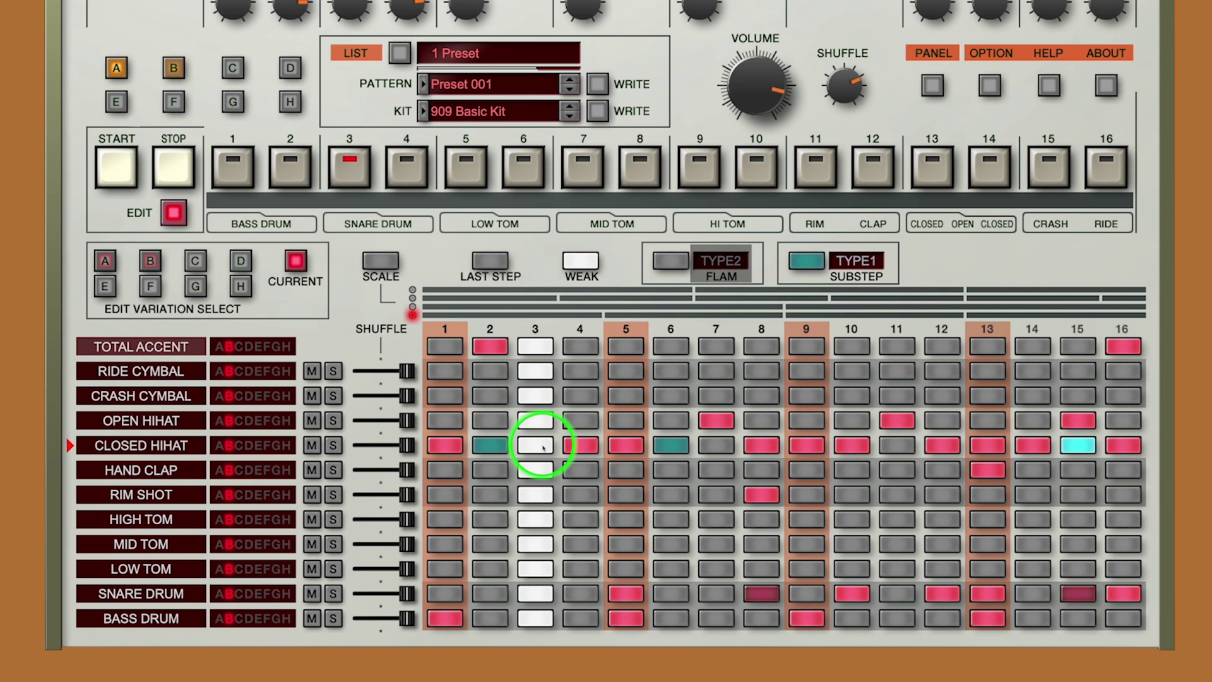
{"action": "left_click", "coordinate": [718, 449]}
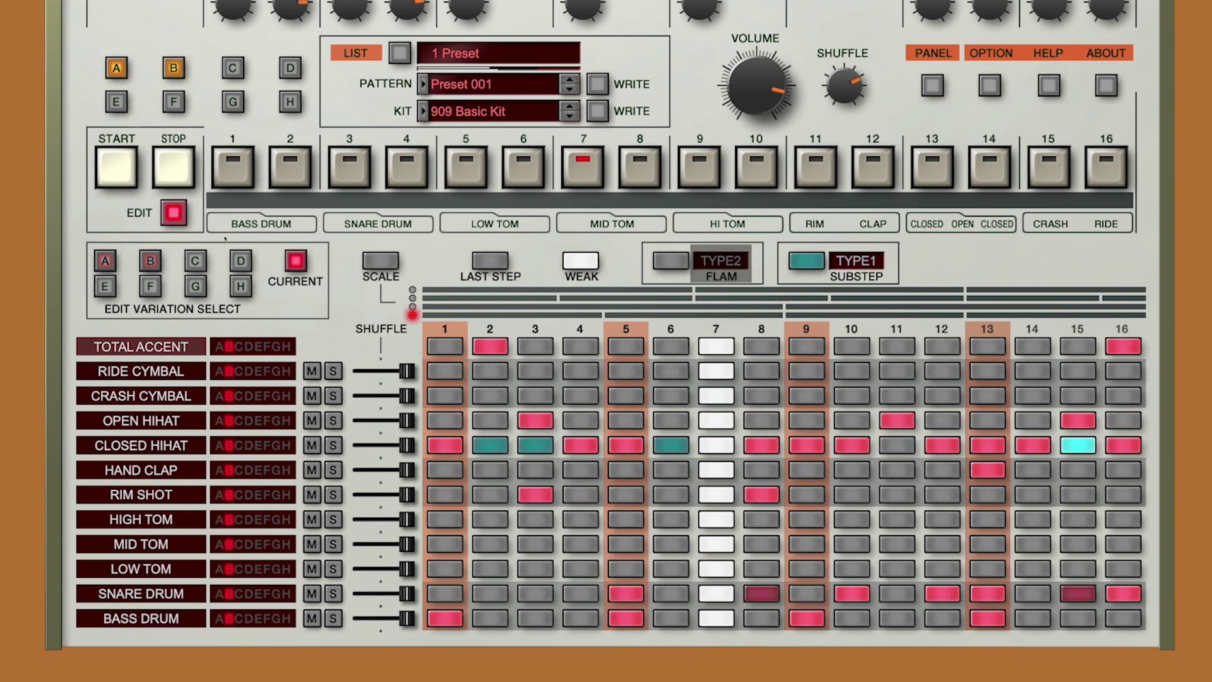
{"action": "left_click", "coordinate": [164, 170]}
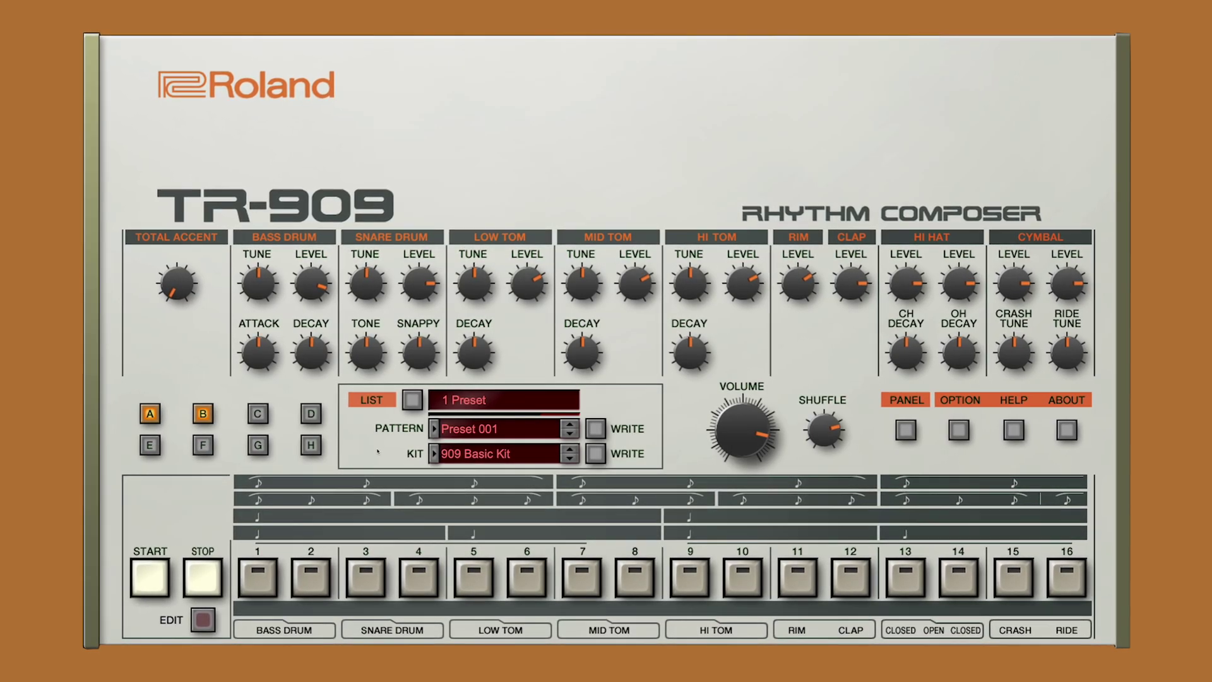
- Play Preset 008 on the 909 High Tuned kit and bring up the LIST window
{"action": "left_click", "coordinate": [571, 434]}
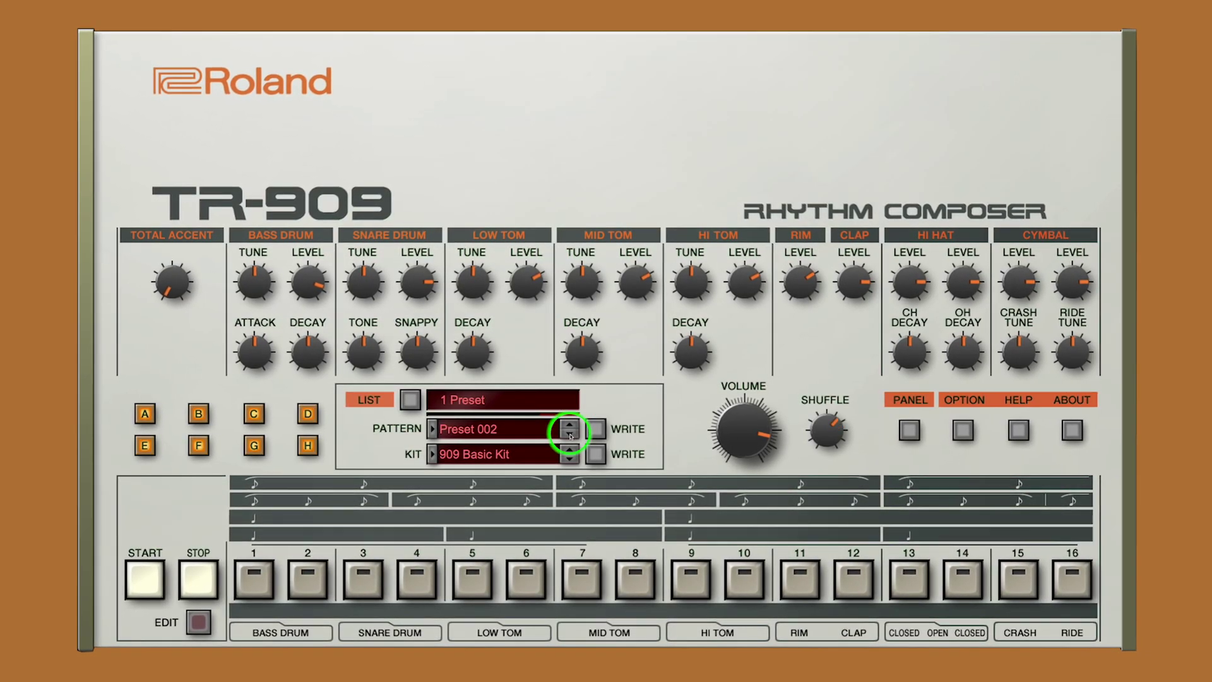
{"action": "left_click", "coordinate": [571, 434]}
{"action": "left_click", "coordinate": [570, 435]}
{"action": "left_click", "coordinate": [570, 434]}
{"action": "left_click", "coordinate": [571, 435]}
{"action": "left_click", "coordinate": [571, 435]}
{"action": "left_click", "coordinate": [571, 434]}
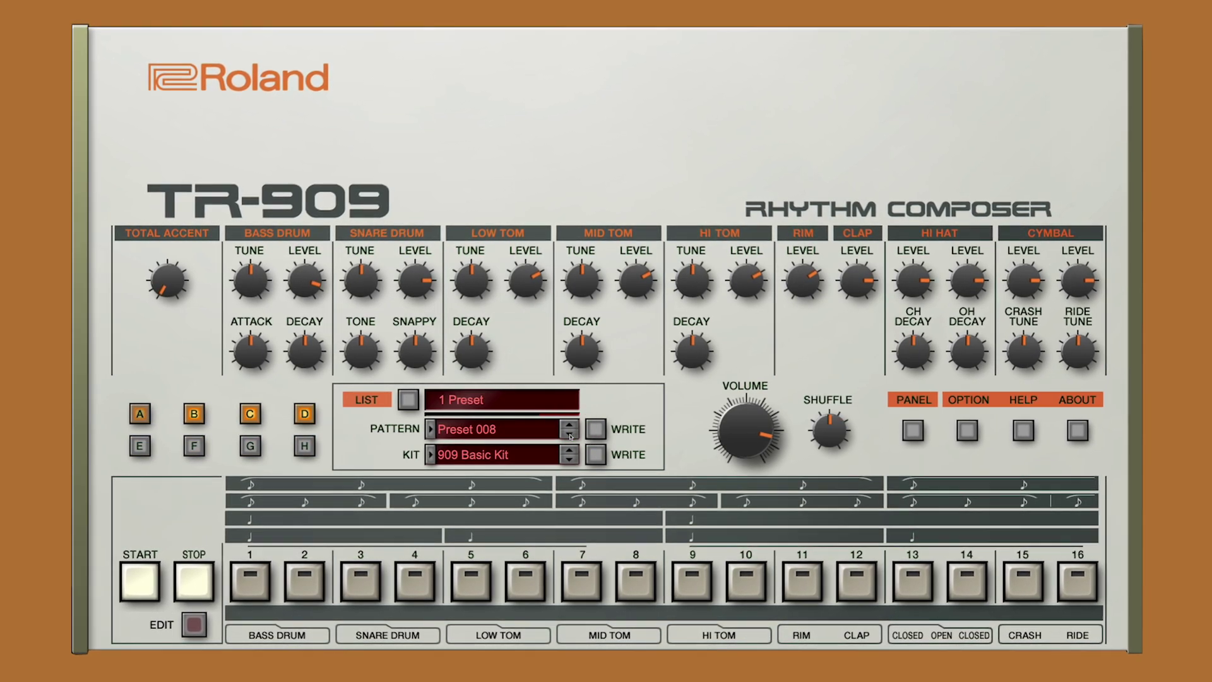
{"action": "left_click", "coordinate": [570, 459]}
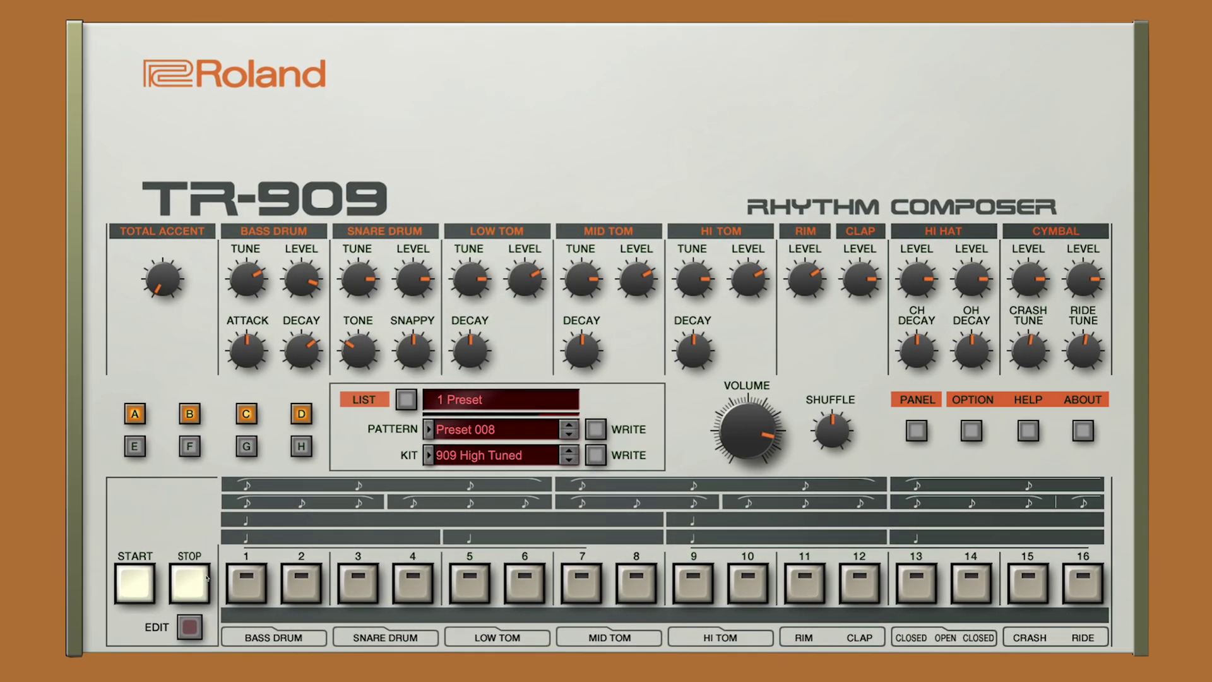
{"action": "left_click", "coordinate": [133, 582]}
{"action": "left_click", "coordinate": [403, 400]}
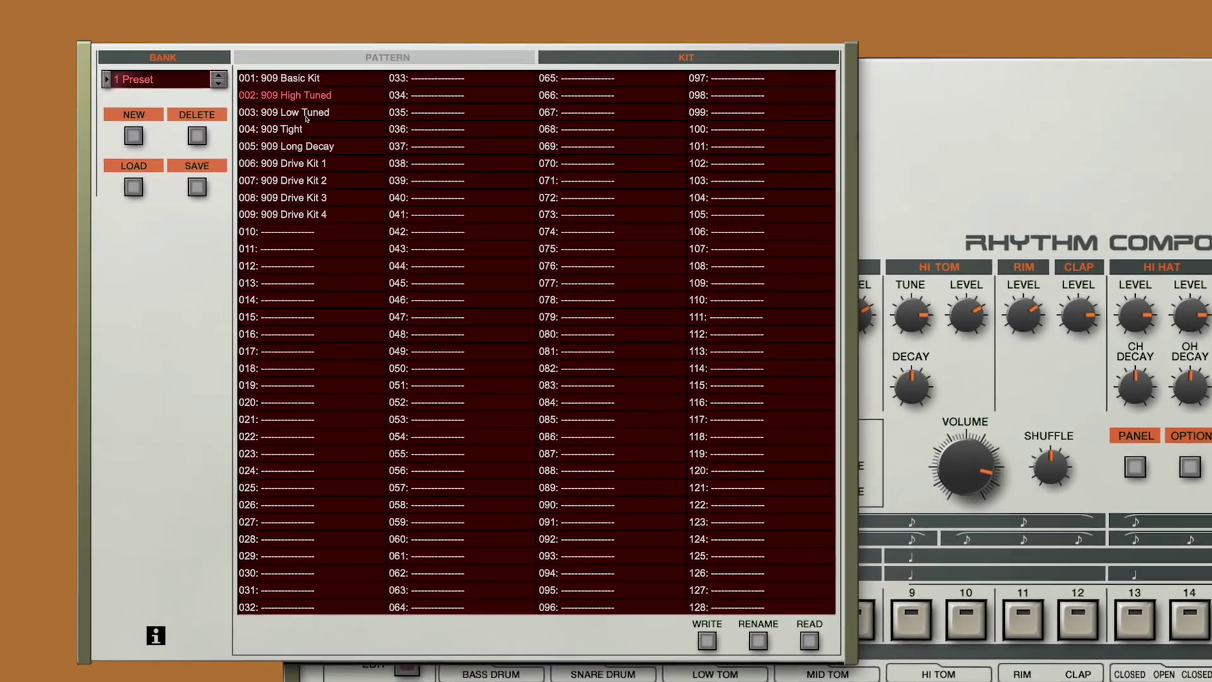
- Choose 909 Drive Kit 3 from the LIST window's Kit column
{"action": "left_click", "coordinate": [240, 139]}
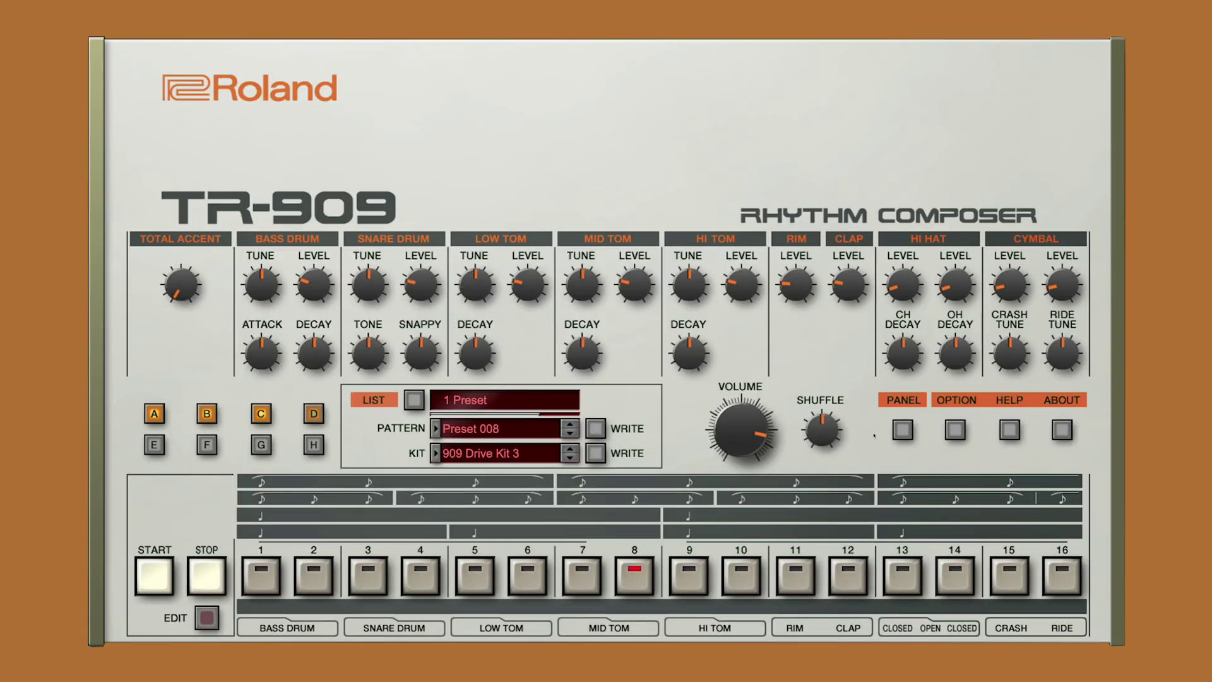
- Show the PANEL view with each instrument's GAIN and PAN knobs
{"action": "left_click", "coordinate": [906, 431]}
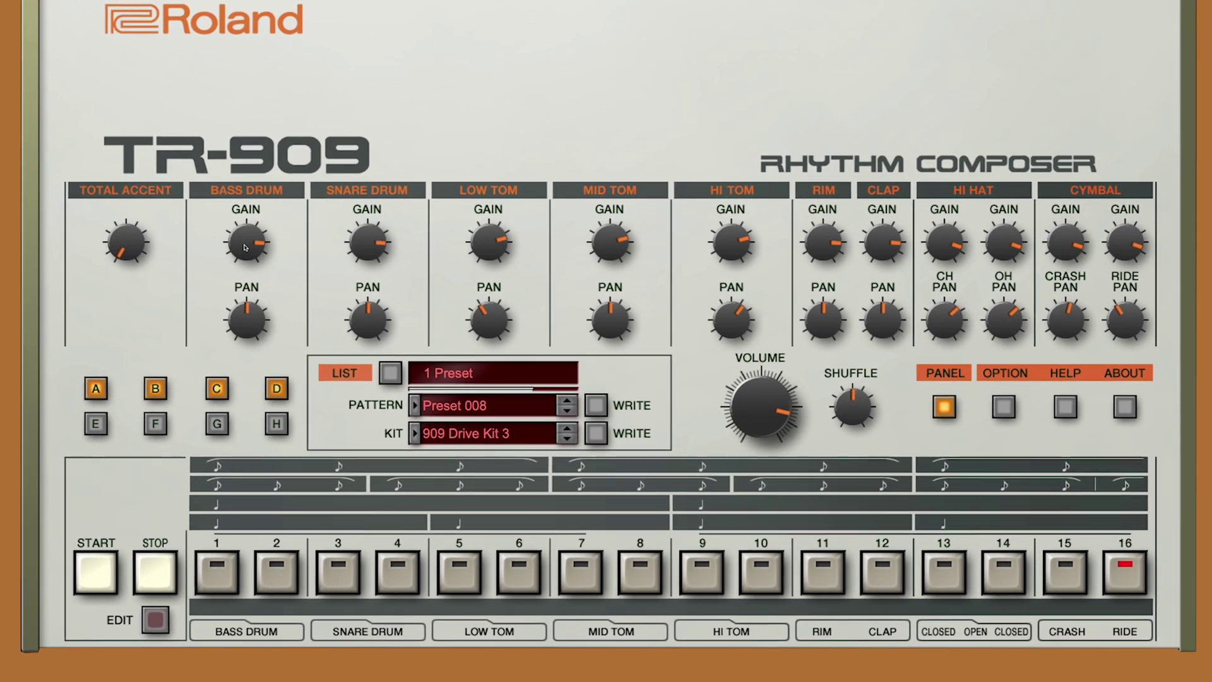
{"action": "mouse_move", "coordinate": [243, 258]}
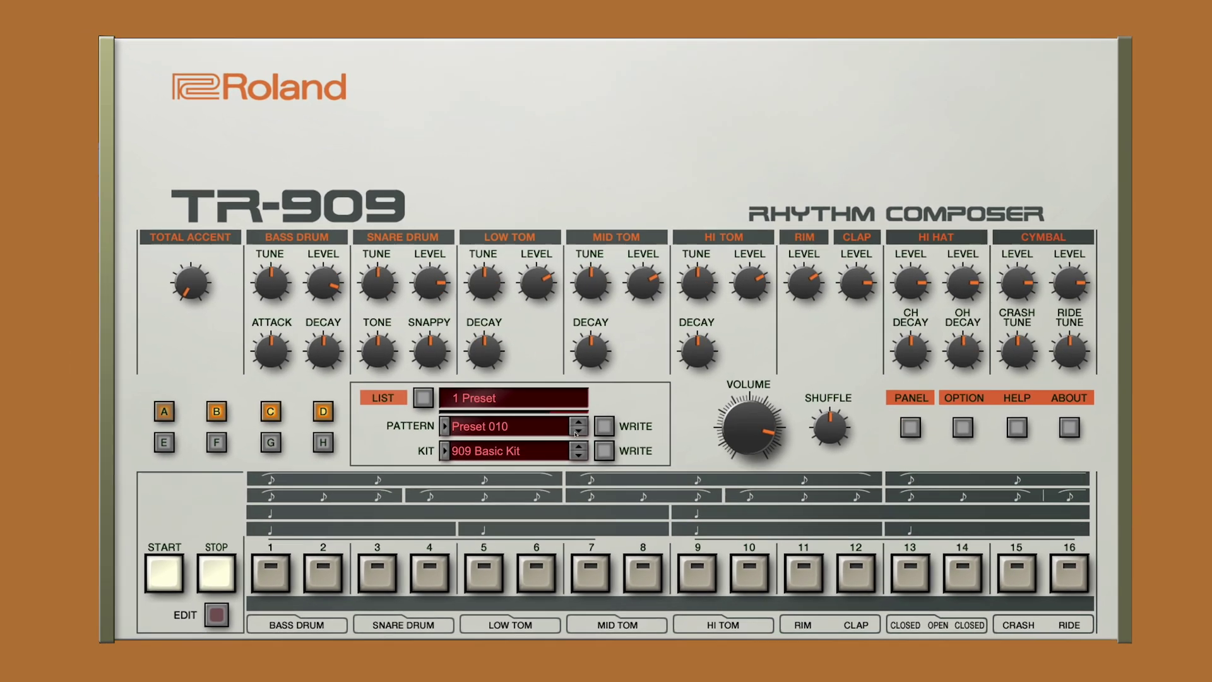
- Load Preset 012 on 909 High Tuned, drag pattern A into the arrangement, and import its tempo
{"action": "left_click", "coordinate": [569, 425]}
{"action": "left_click", "coordinate": [569, 425]}
{"action": "left_click", "coordinate": [640, 434]}
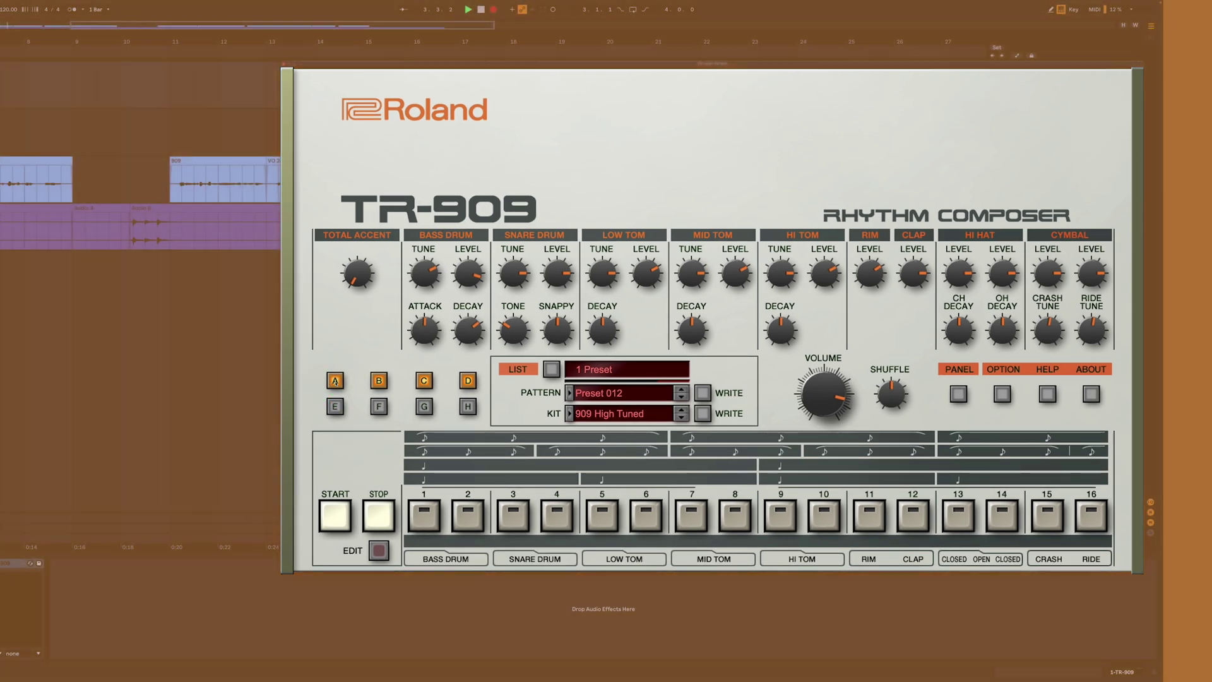
{"action": "left_click", "coordinate": [335, 381]}
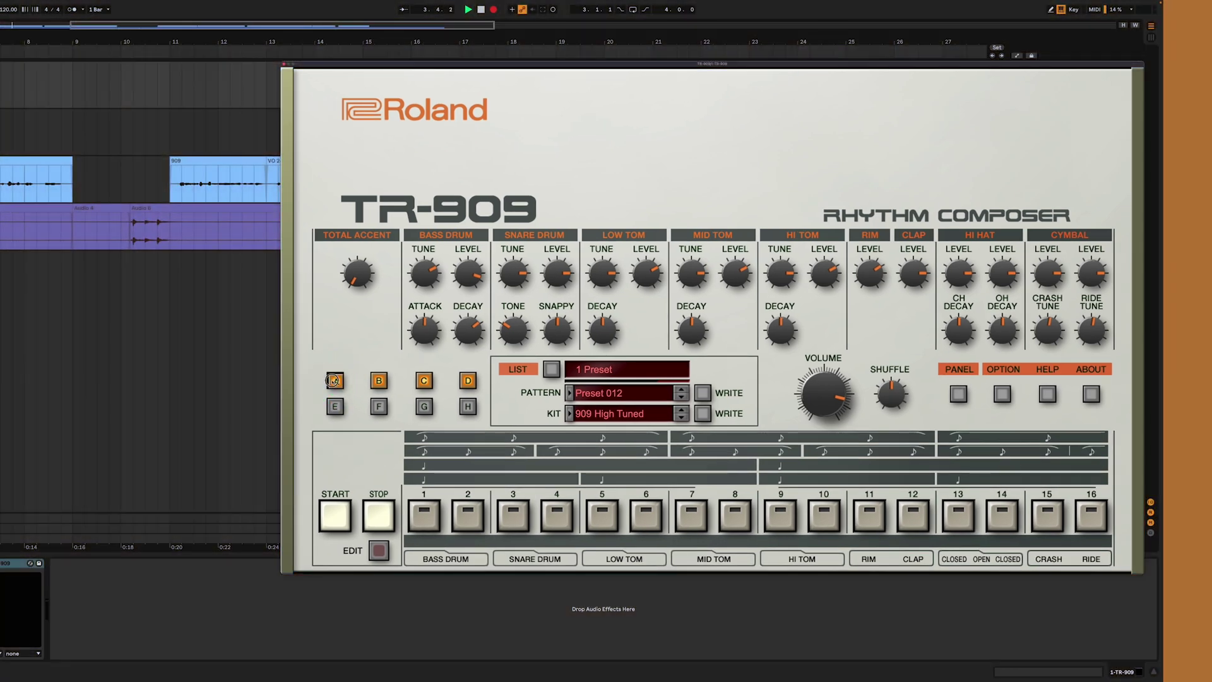
{"action": "left_click_drag", "start_coordinate": [77, 81], "coordinate": [78, 81]}
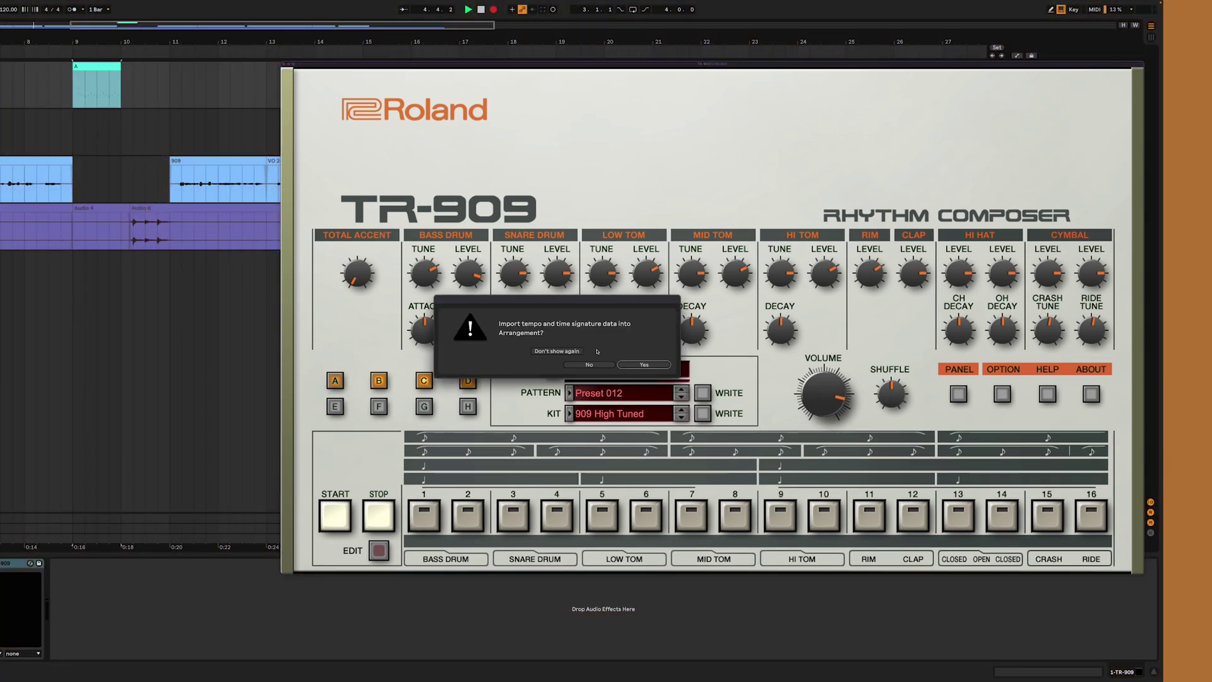
{"action": "left_click", "coordinate": [642, 365]}
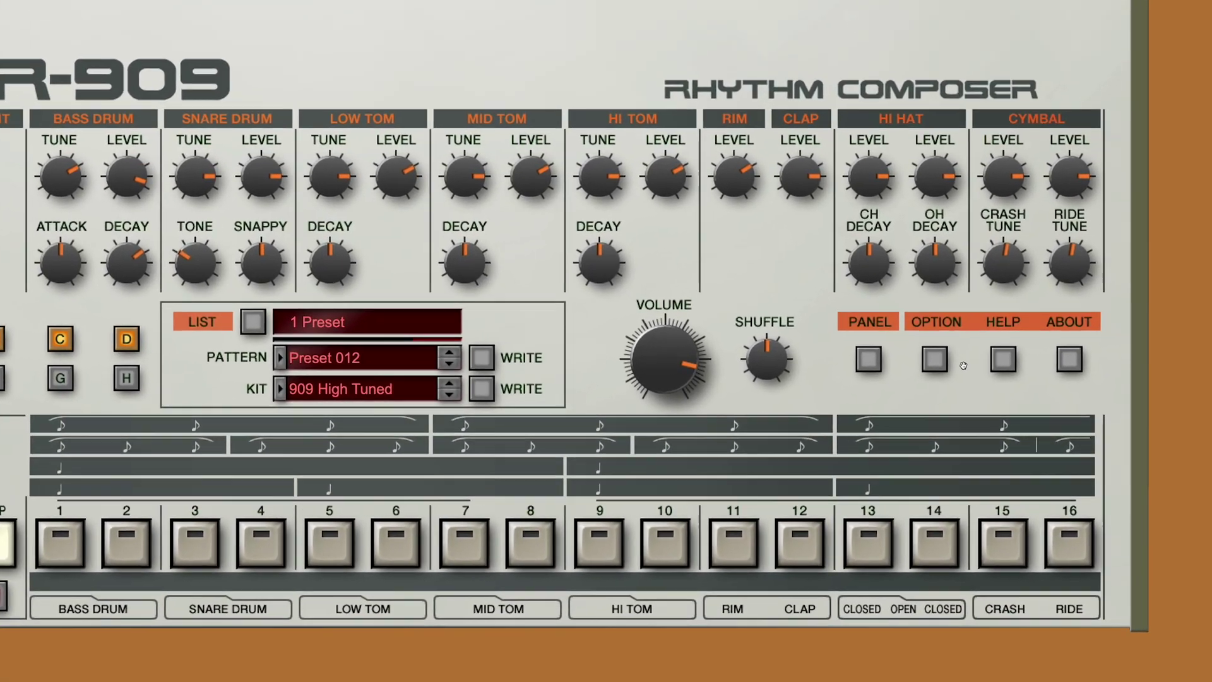
- Enable Drag & Drop Pattern as Audio in the OPTION menu
{"action": "left_click", "coordinate": [935, 360]}
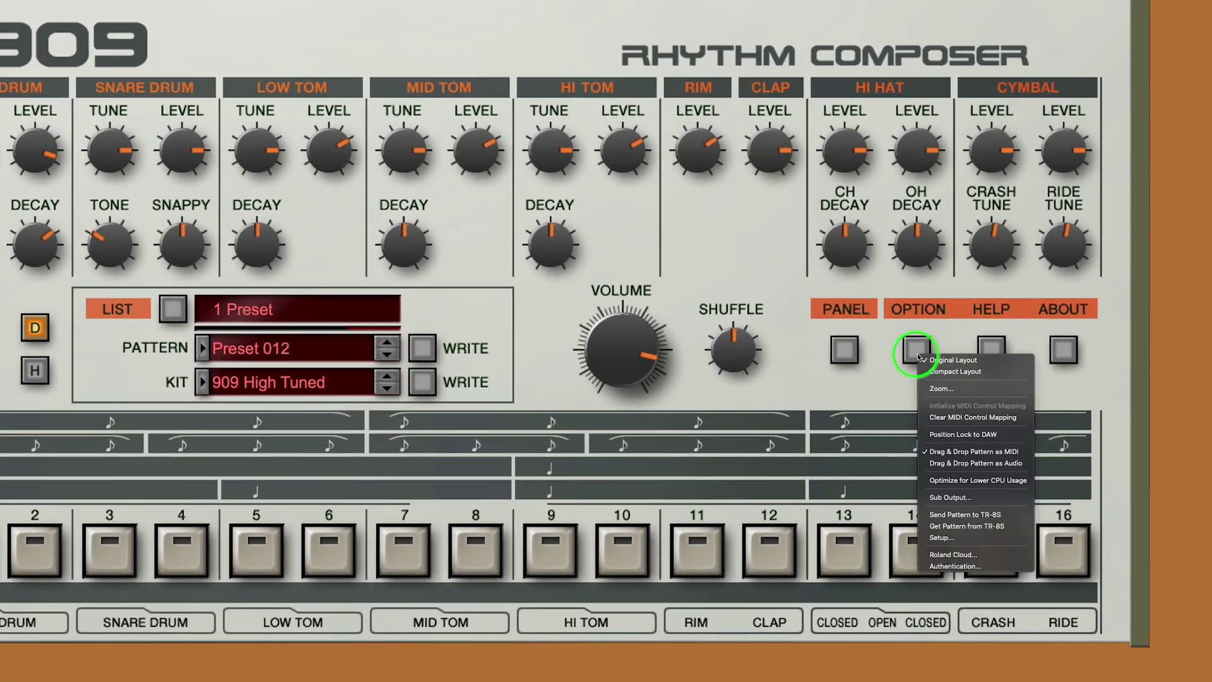
{"action": "left_click", "coordinate": [934, 465]}
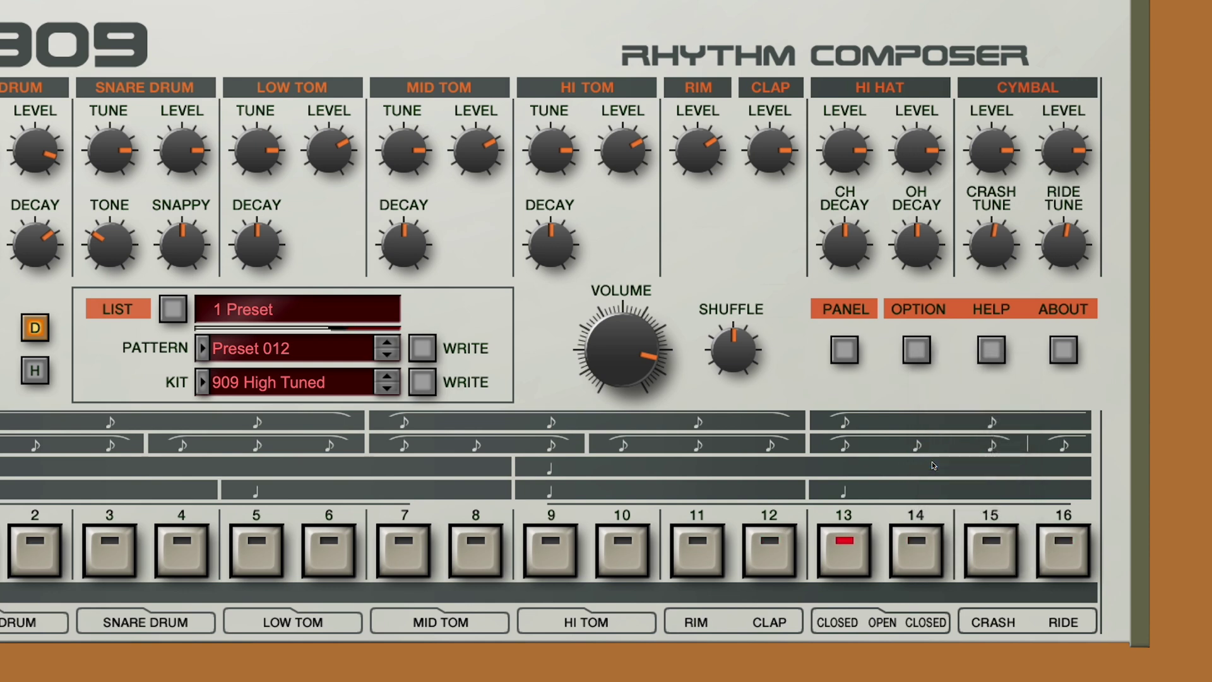
{"action": "left_click", "coordinate": [917, 351]}
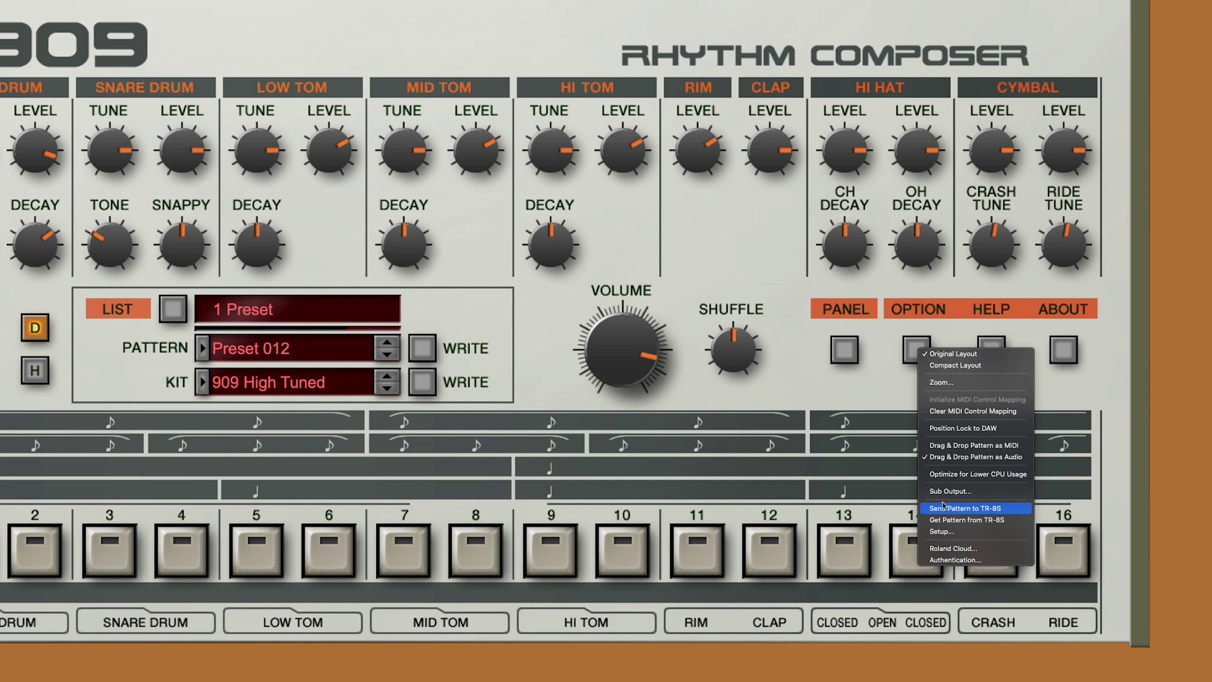
- Switch to Compact Layout, resize the plugin to 280%, and enable Optimize for Lower CPU Usage
{"action": "left_click", "coordinate": [941, 365]}
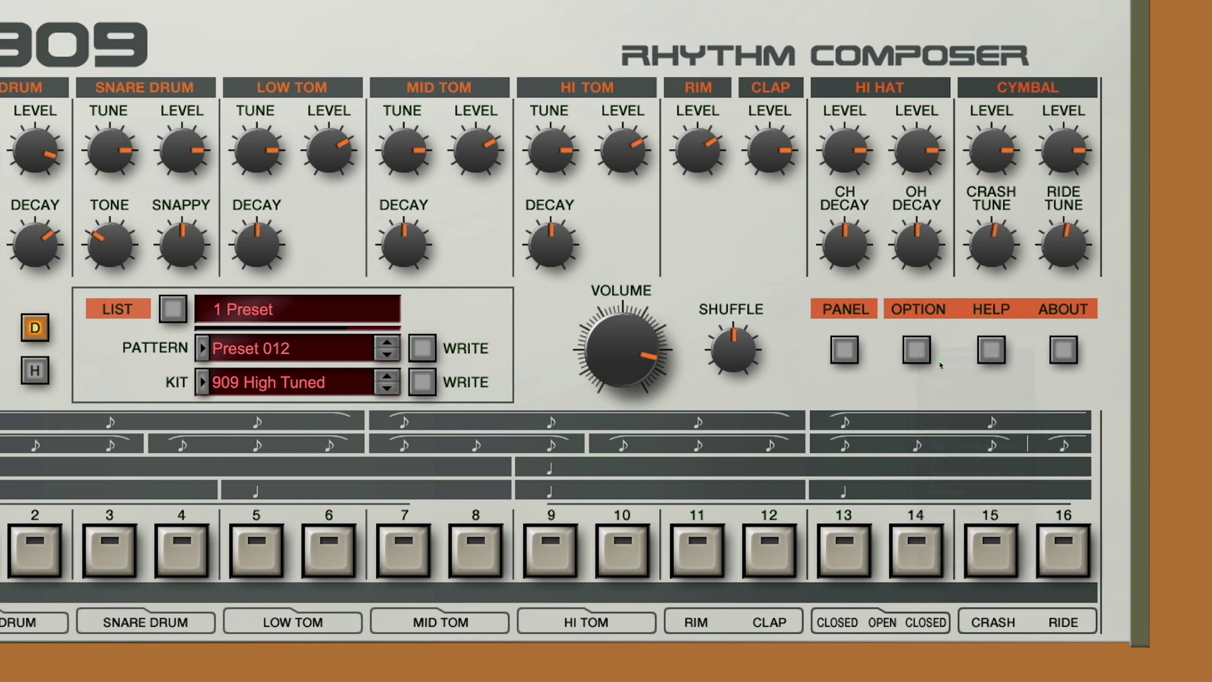
{"action": "left_click", "coordinate": [954, 278]}
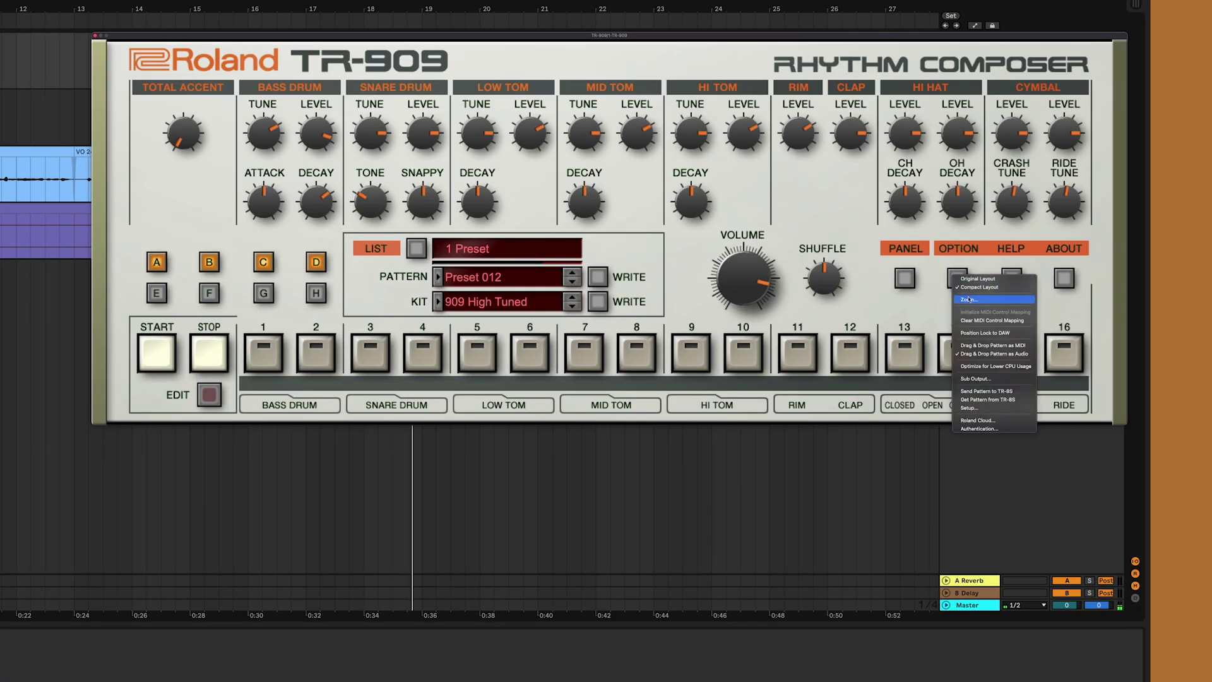
{"action": "left_click", "coordinate": [969, 299]}
{"action": "left_click_drag", "start_coordinate": [1102, 412], "coordinate": [1047, 404]}
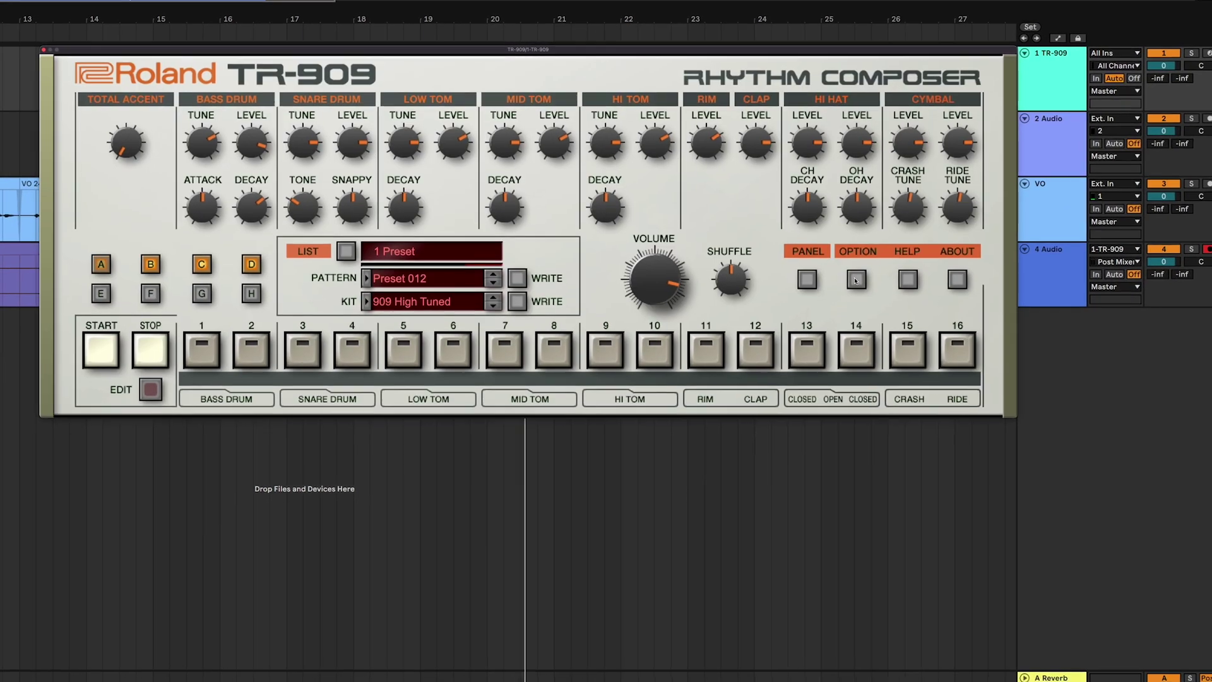
{"action": "left_click", "coordinate": [834, 259]}
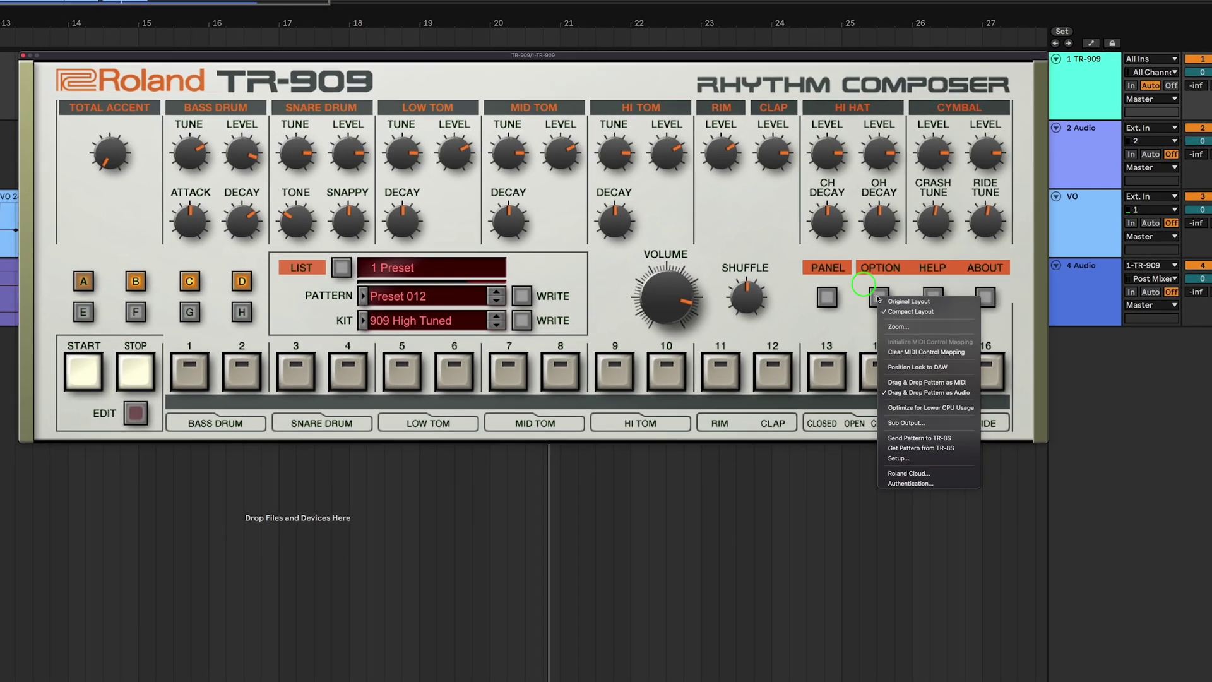
{"action": "left_click", "coordinate": [928, 432]}
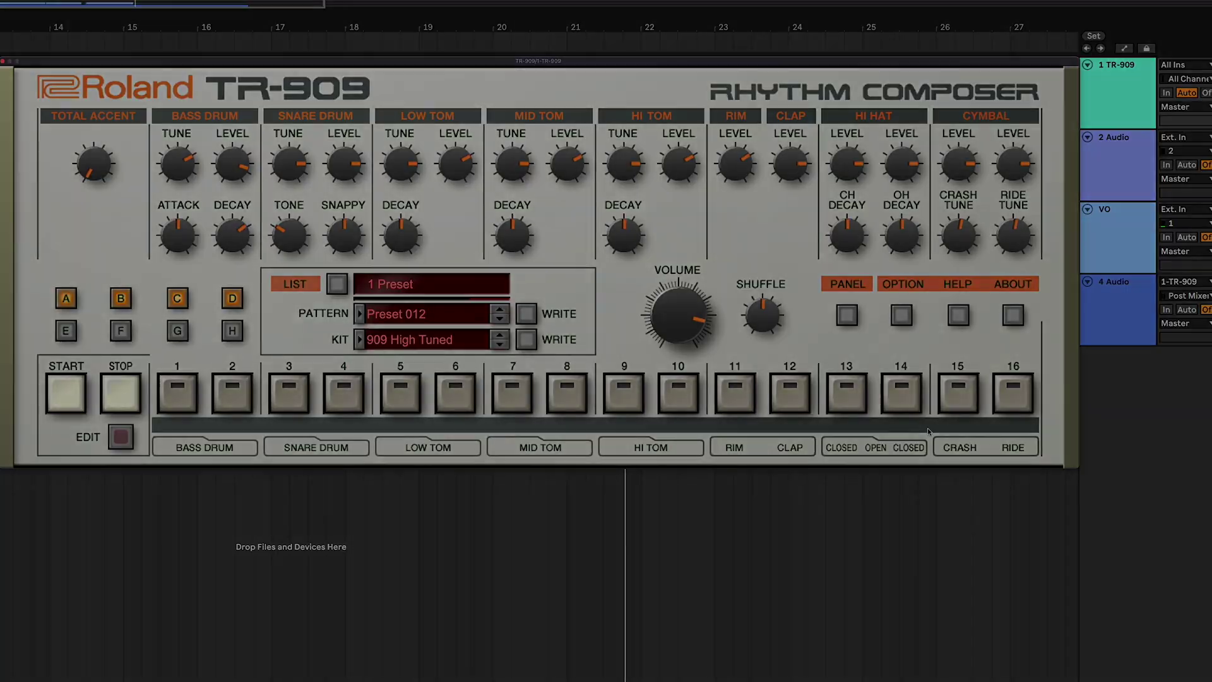